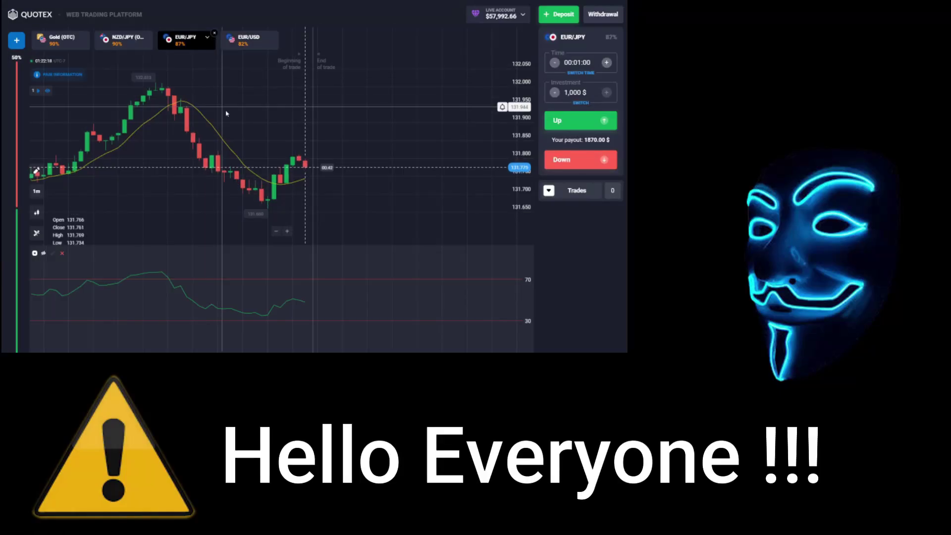
- Place four 1,000 $ one-minute Up trades and check the open-trades list
{"action": "left_click", "coordinate": [270, 195]}
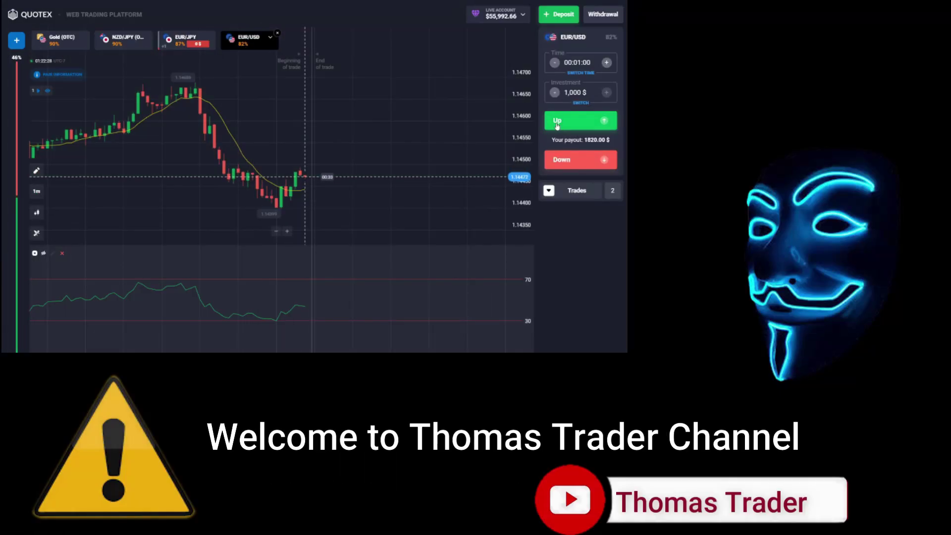
{"action": "left_click", "coordinate": [269, 195]}
{"action": "left_click", "coordinate": [549, 191]}
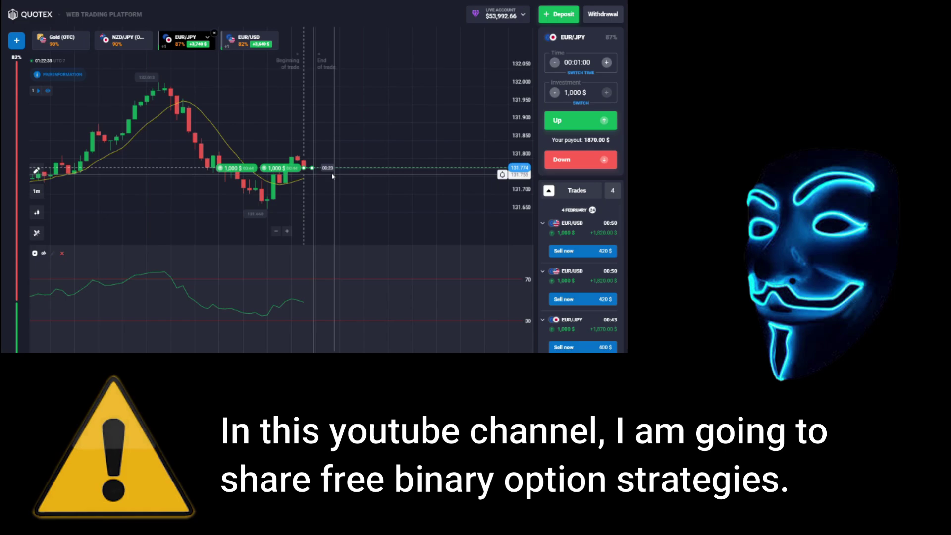
{"action": "left_click", "coordinate": [270, 195]}
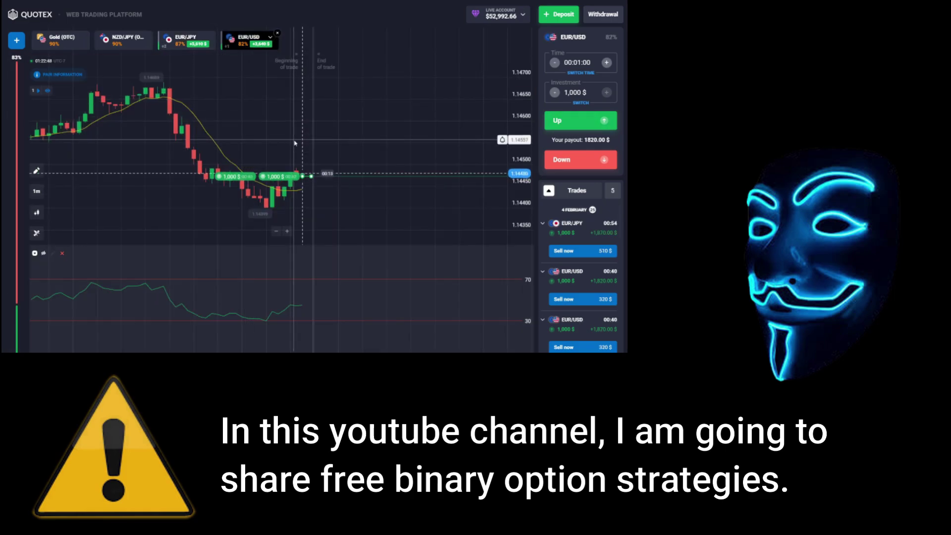
{"action": "left_click", "coordinate": [270, 195]}
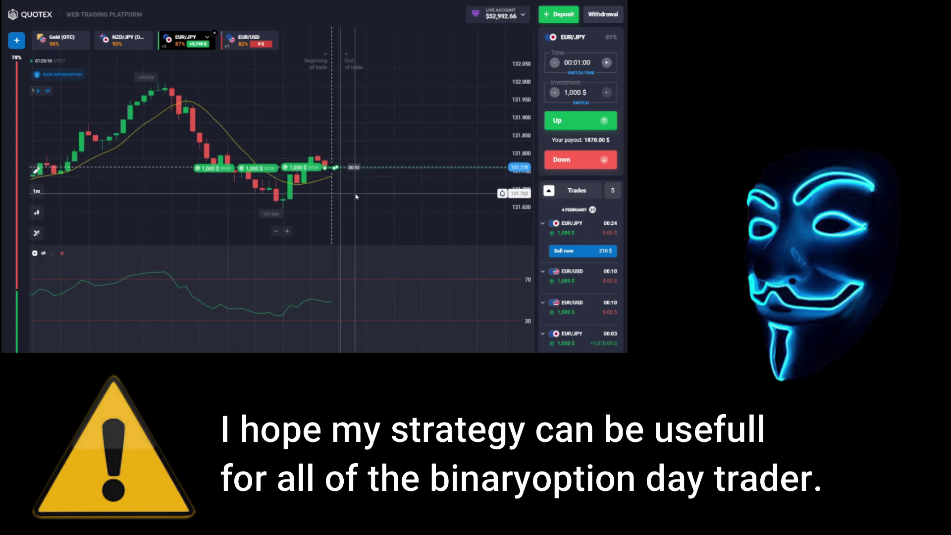
- Return to the EUR/JPY chart and open two pairs of 1,000 $ Up trades with Shift+W
{"action": "left_click", "coordinate": [250, 40]}
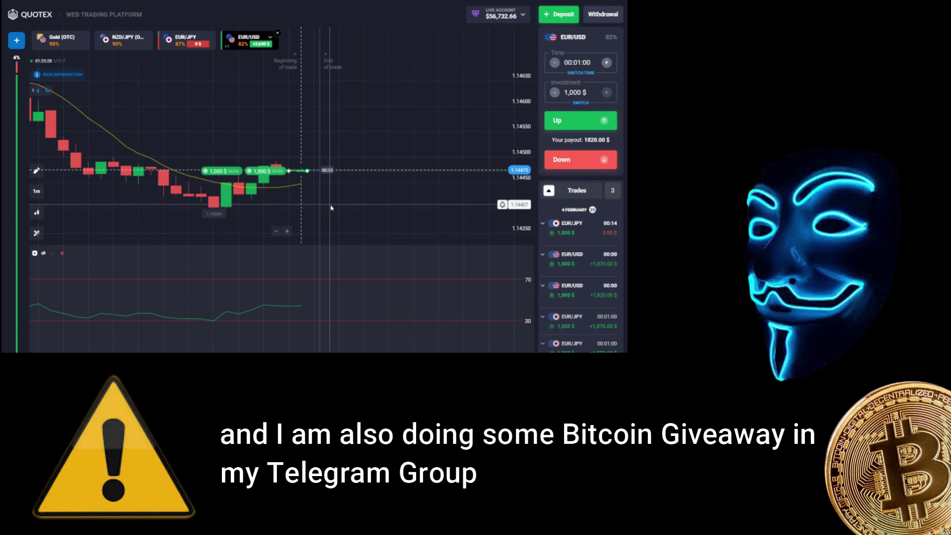
{"action": "left_click", "coordinate": [186, 40]}
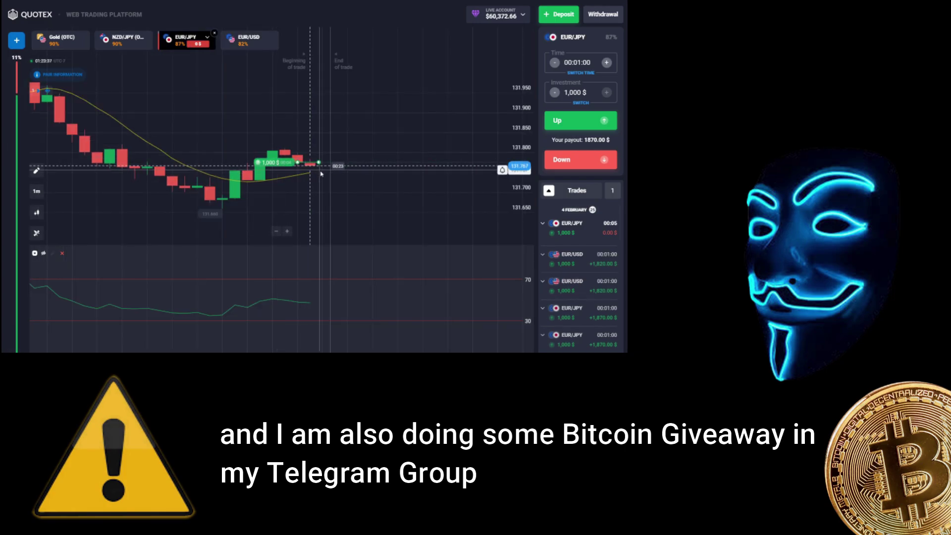
{"action": "key", "text": "shift+w"}
{"action": "key", "text": "shift+w"}
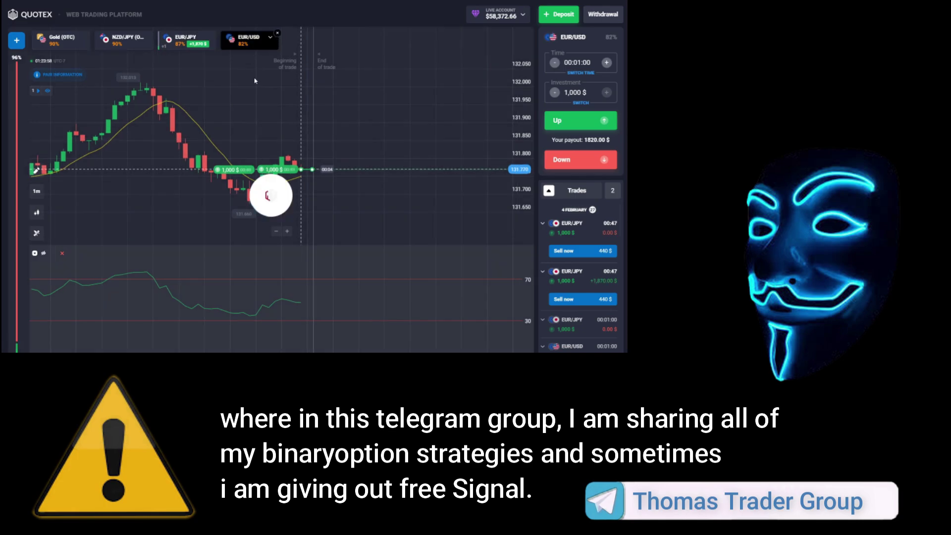
{"action": "scroll", "coordinate": [322, 141], "scroll_direction": "down", "scroll_amount": 2}
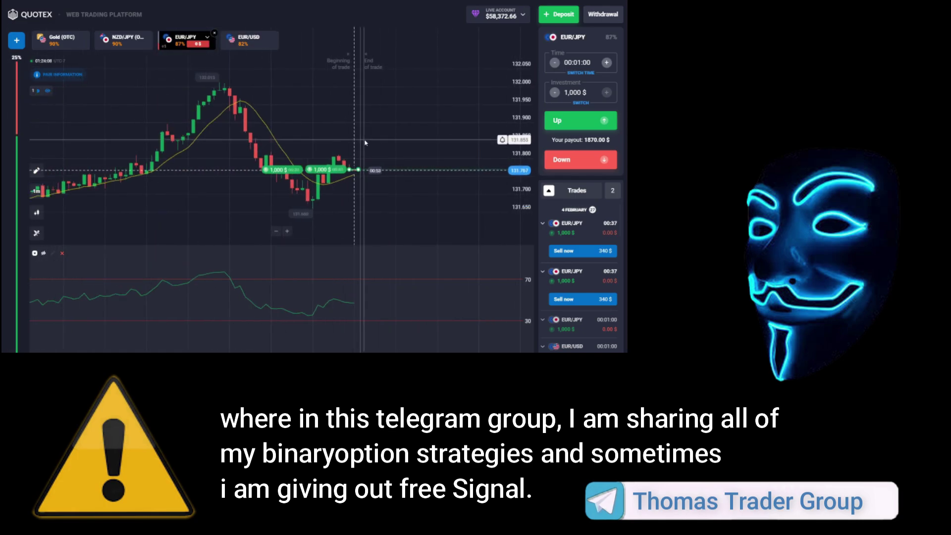
{"action": "scroll", "coordinate": [361, 148], "scroll_direction": "up", "scroll_amount": 1}
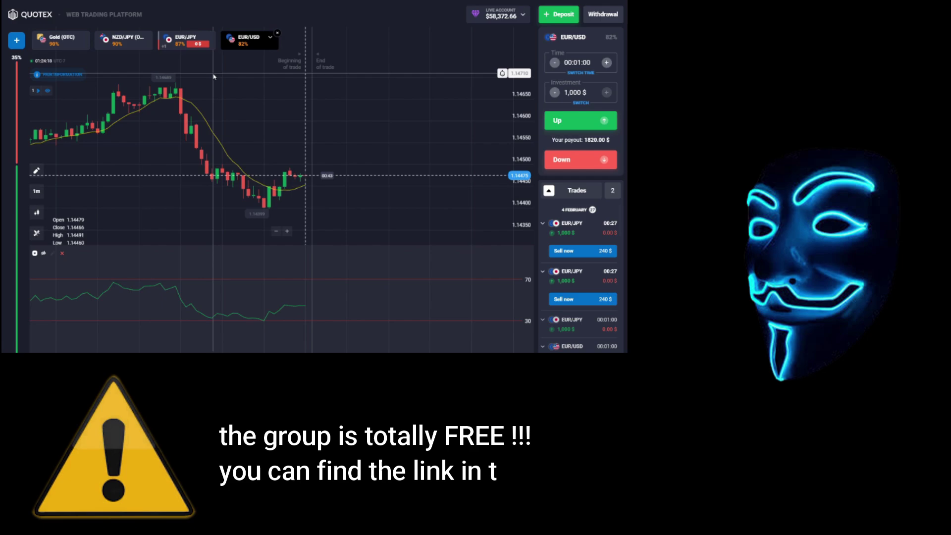
{"action": "key", "text": "shift+w"}
{"action": "key", "text": "shift+w"}
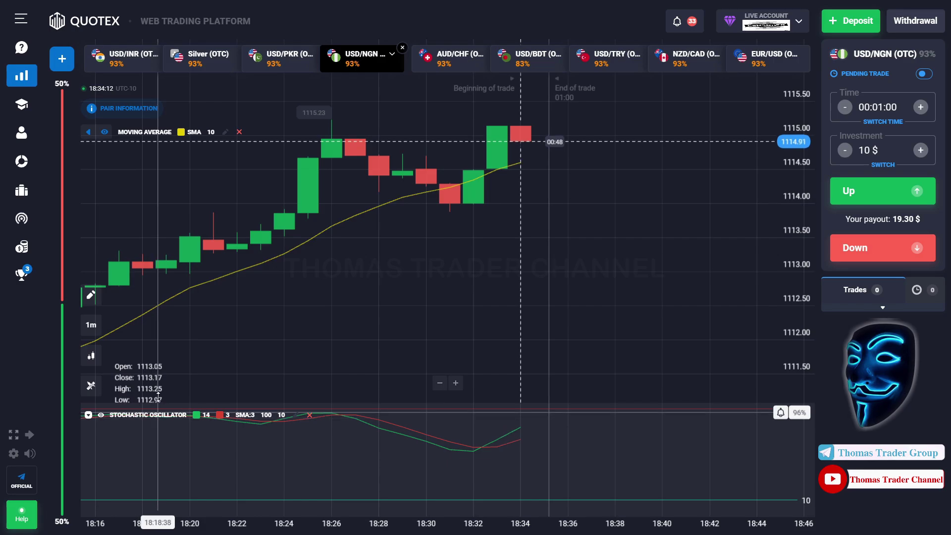
{"action": "left_click", "coordinate": [91, 325]}
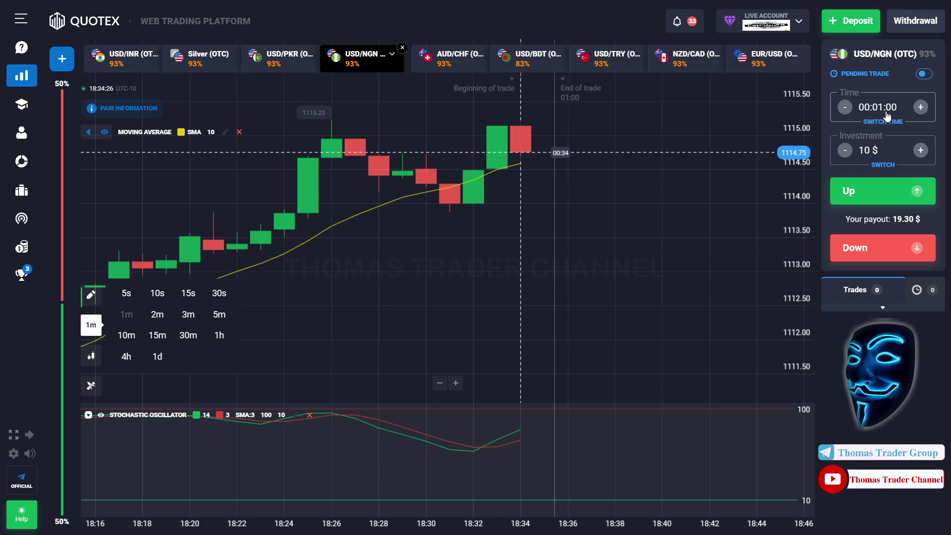
{"action": "left_click", "coordinate": [682, 338]}
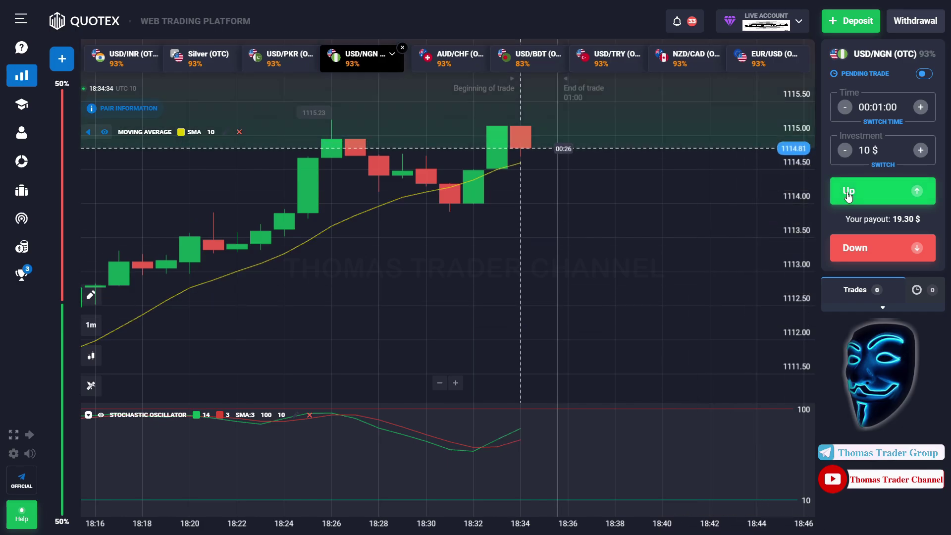
{"action": "left_click", "coordinate": [849, 193]}
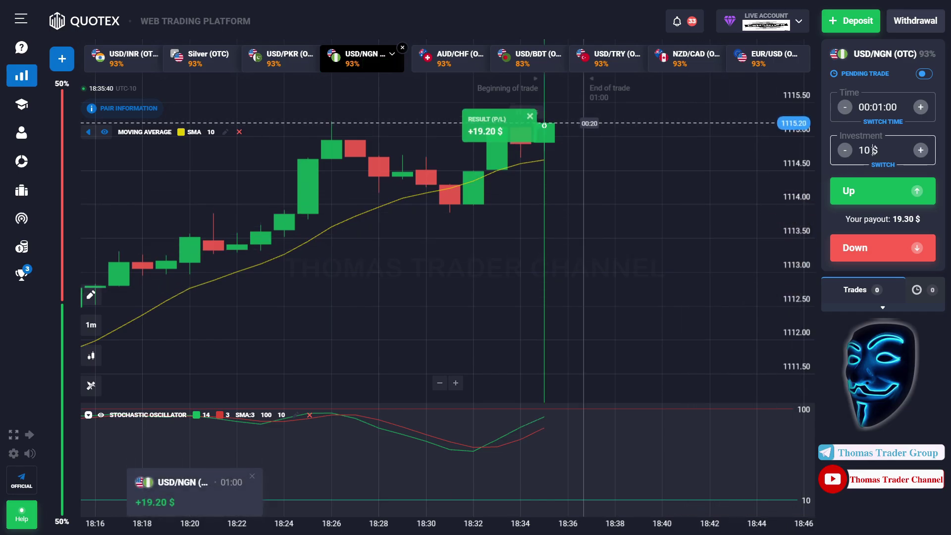
- Start clearing the 10 $ stake from the Investment field
{"action": "key", "text": "BackSpace"}
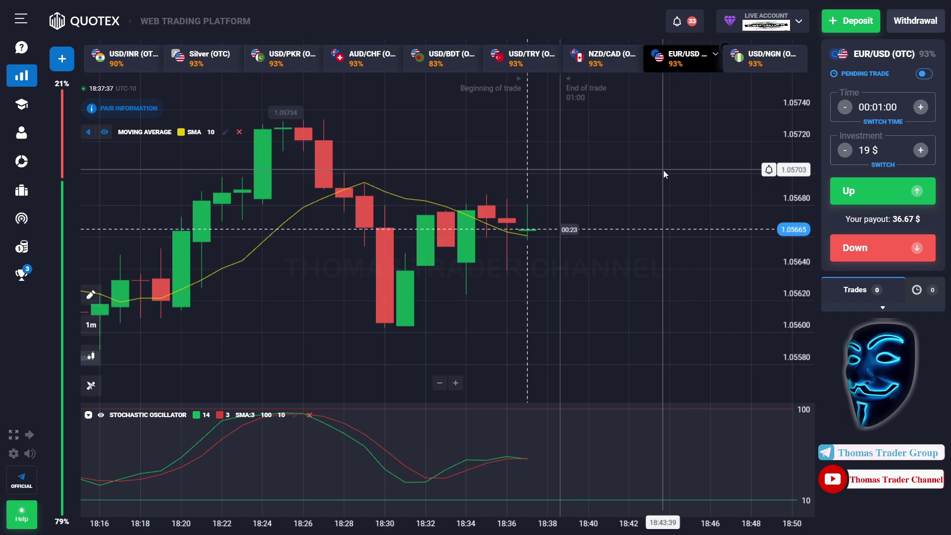
- Open a 19 $ one-minute Up trade on EUR/USD (OTC)
{"action": "left_click", "coordinate": [836, 193]}
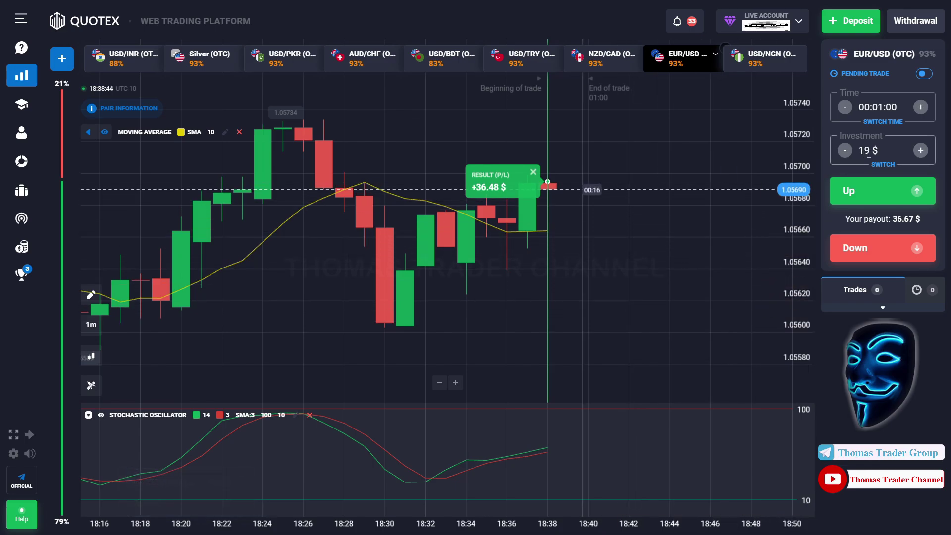
- Enter 36 as the investment and place the Up trade on EUR/USD (OTC)
{"action": "type", "text": "36"}
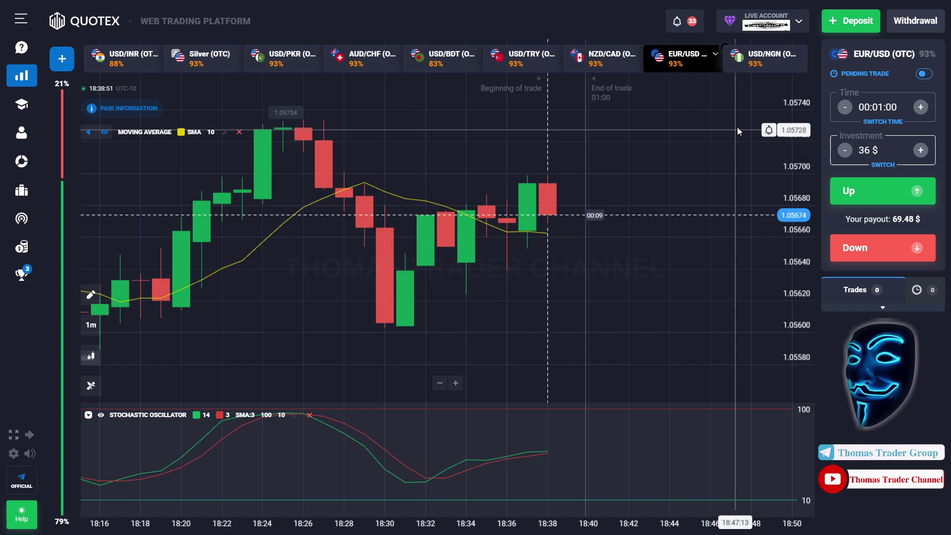
{"action": "left_click", "coordinate": [844, 191]}
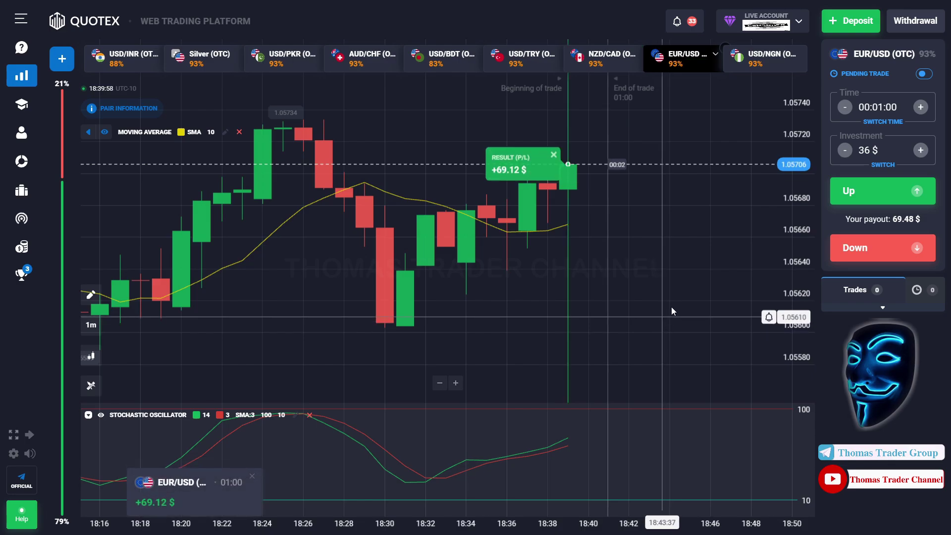
- Clear the previous investment amount after the +69.12 $ win
{"action": "key", "text": "BackSpace"}
{"action": "key", "text": "BackSpace"}
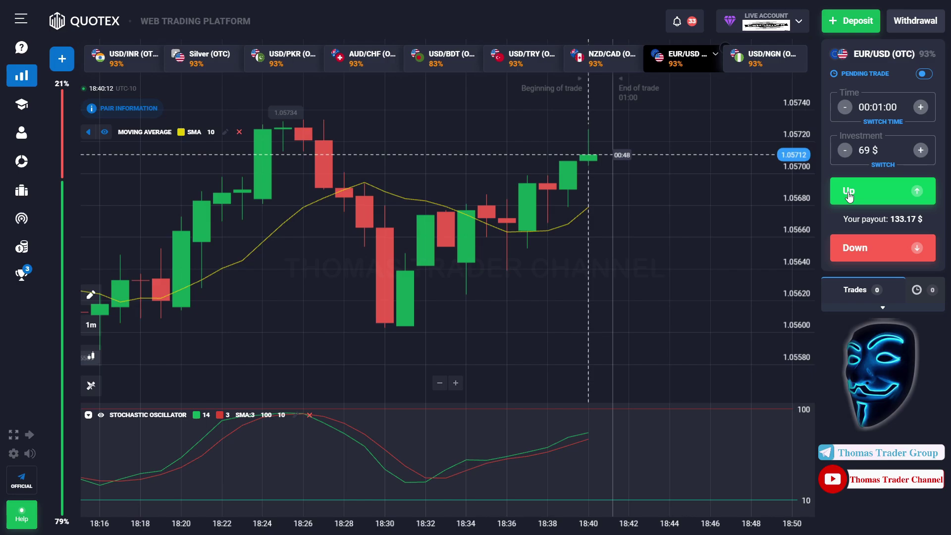
- Open the 69 $ Up trade on EUR/USD (OTC)
{"action": "left_click", "coordinate": [849, 195]}
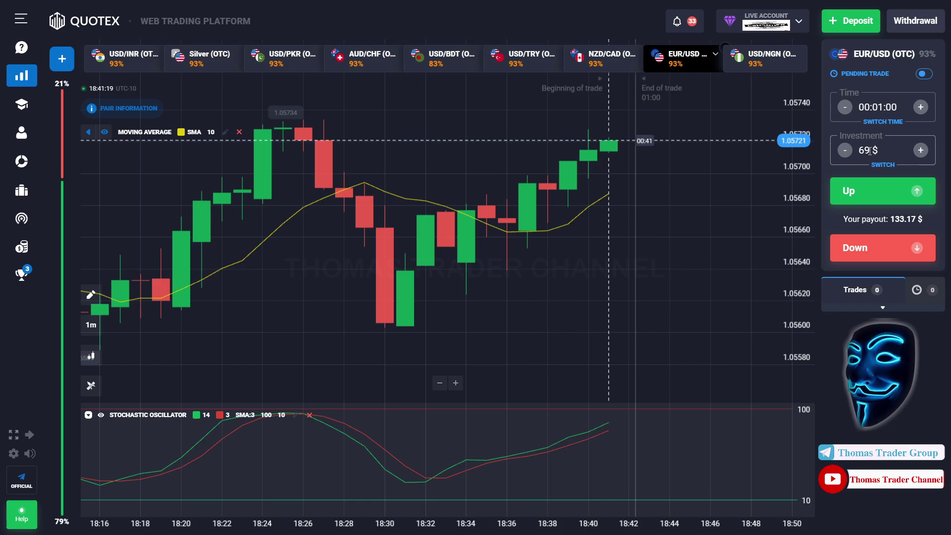
- Enter a 132 $ investment and open an Up trade on AUD/CHF (OTC)
{"action": "type", "text": "132"}
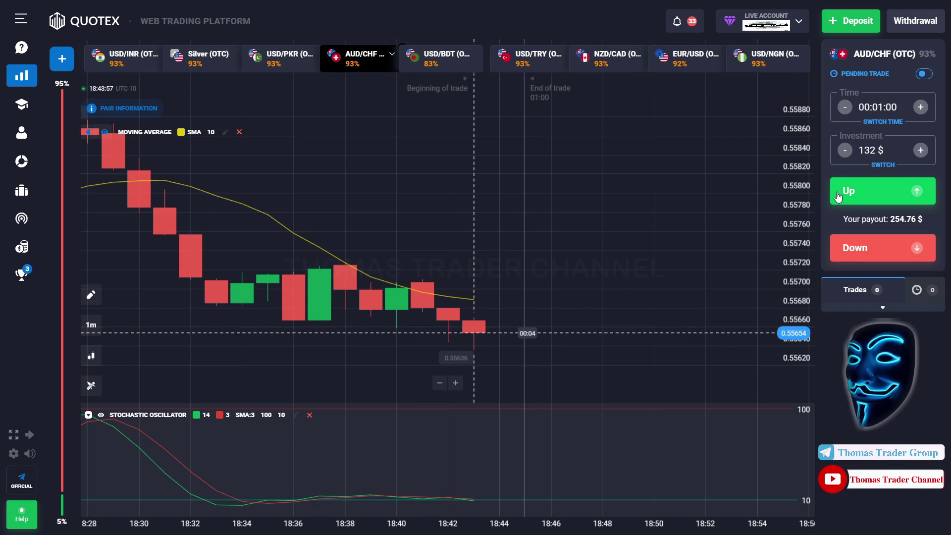
{"action": "left_click", "coordinate": [838, 197]}
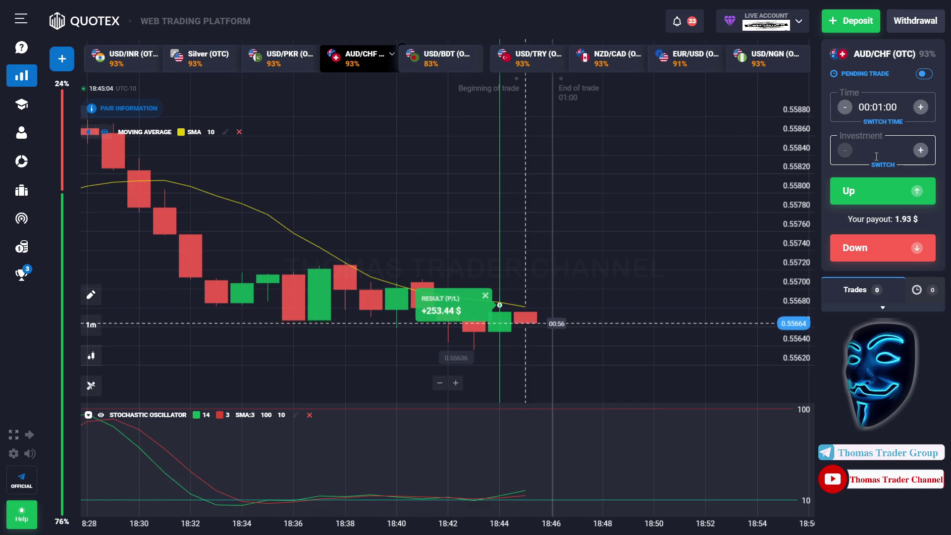
- Make the investment 253 $ and open a Down trade on AUD/CHF (OTC)
{"action": "type", "text": "53 $"}
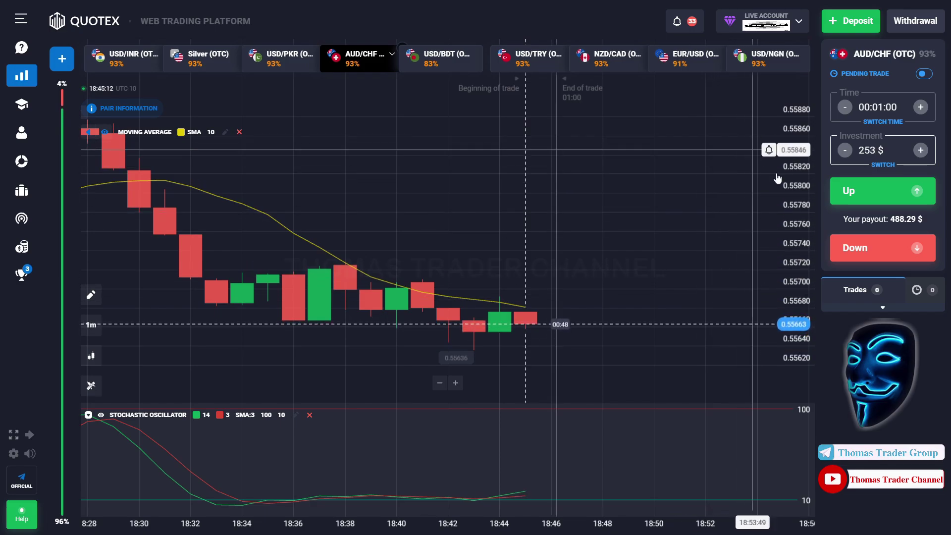
{"action": "left_click", "coordinate": [850, 248]}
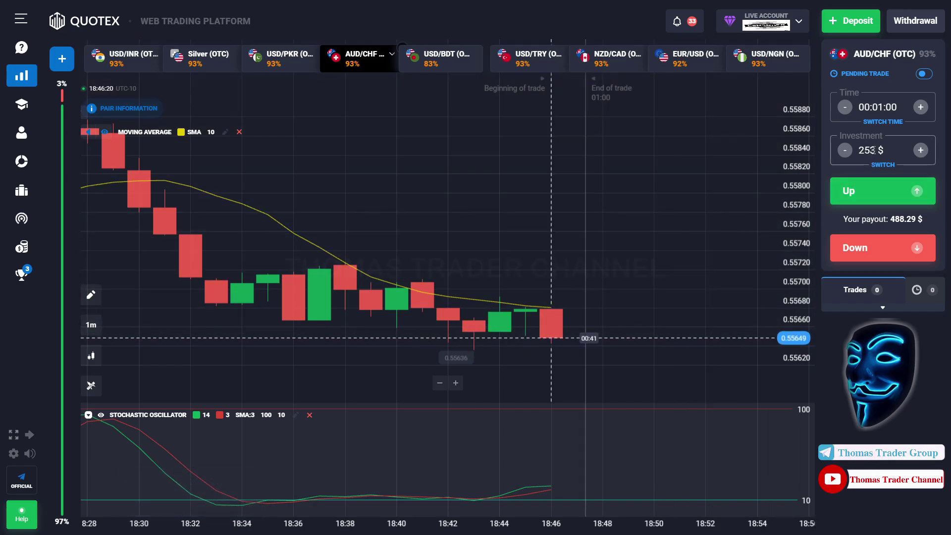
- Set the investment to 485 $ and open a one-minute Up trade on NZD/CAD (OTC)
{"action": "left_click", "coordinate": [876, 150]}
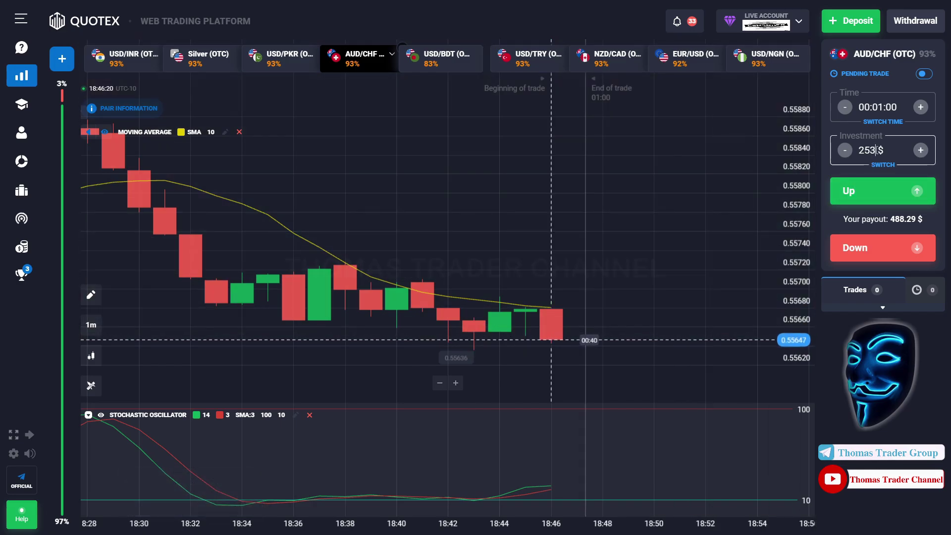
{"action": "type", "text": "485"}
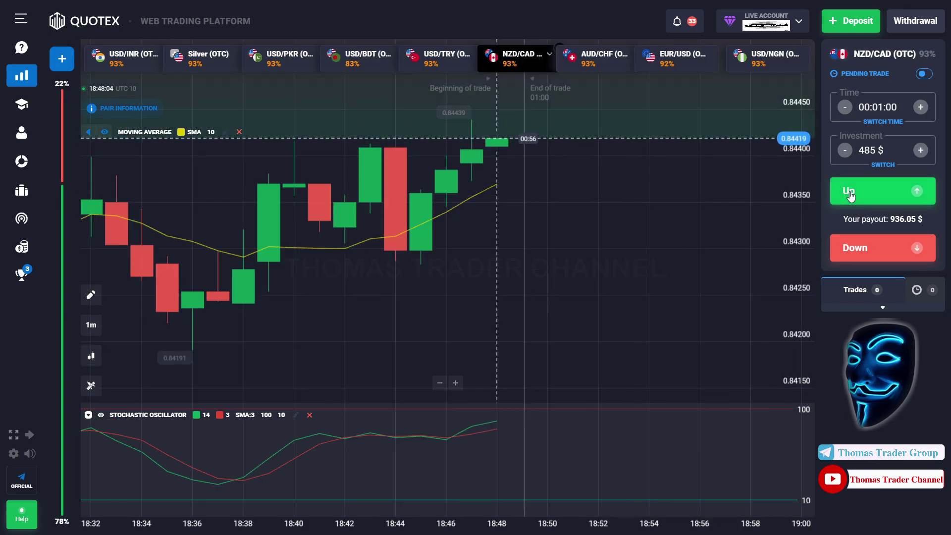
{"action": "left_click", "coordinate": [850, 196]}
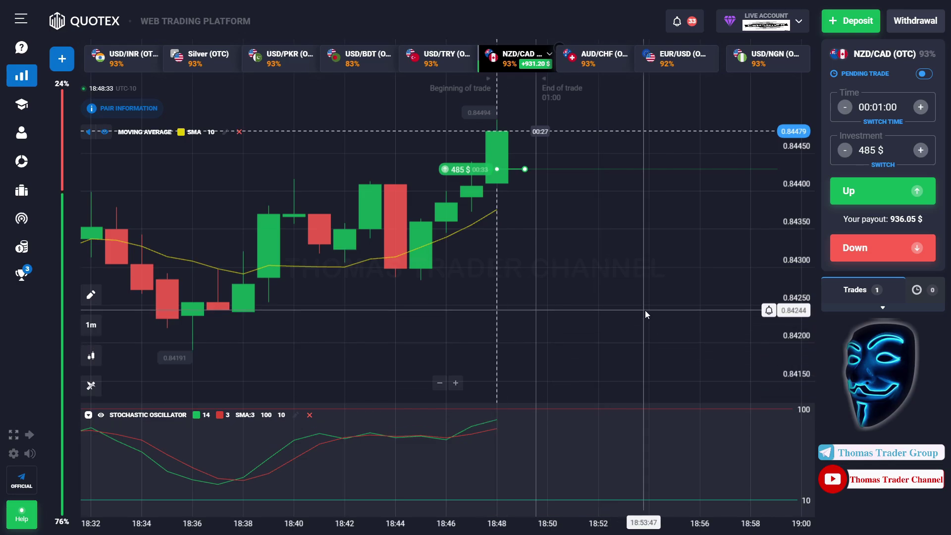
{"action": "left_click_drag", "start_coordinate": [645, 310], "coordinate": [610, 310]}
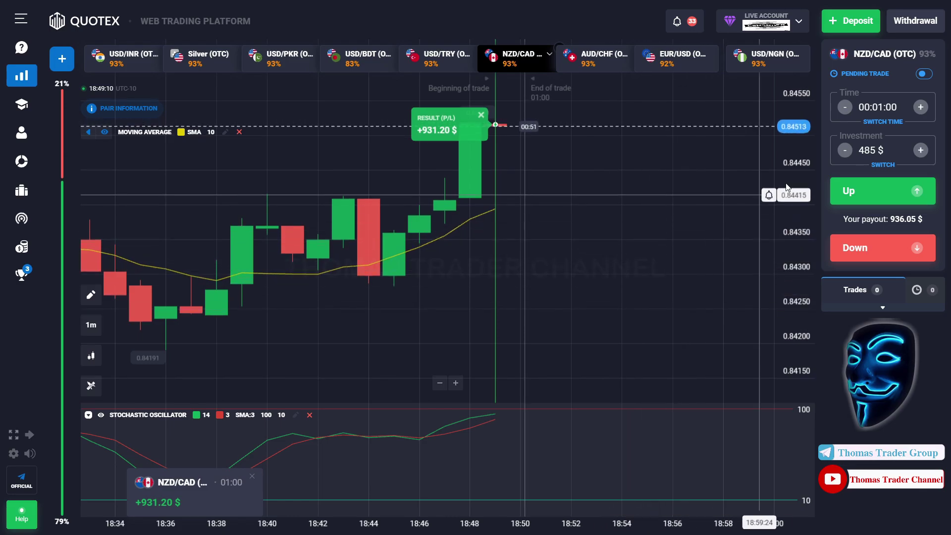
- Replace the investment with 931 $ and open an Up trade on NZD/CAD (OTC)
{"action": "left_click", "coordinate": [872, 150]}
{"action": "key", "text": "BackSpace"}
{"action": "key", "text": "BackSpace"}
{"action": "key", "text": "BackSpace"}
{"action": "type", "text": "931"}
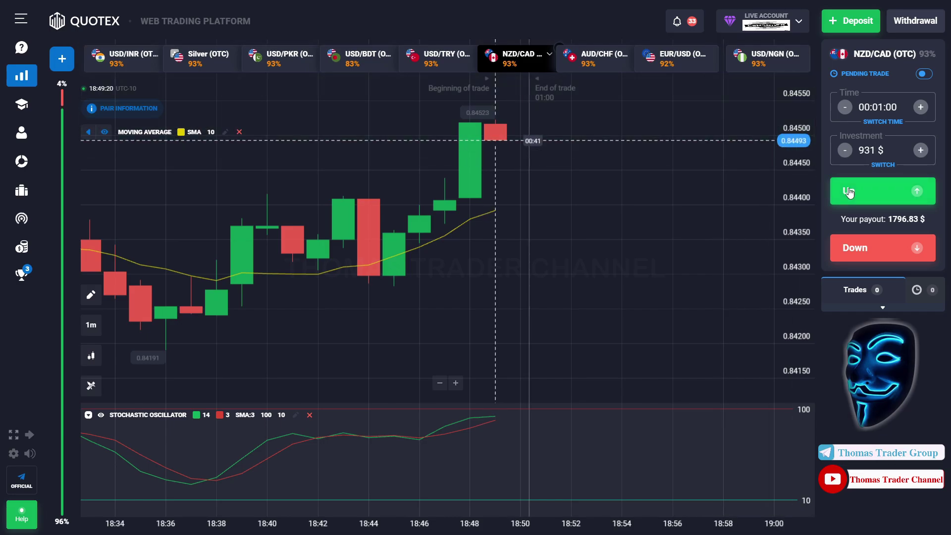
{"action": "left_click", "coordinate": [849, 192]}
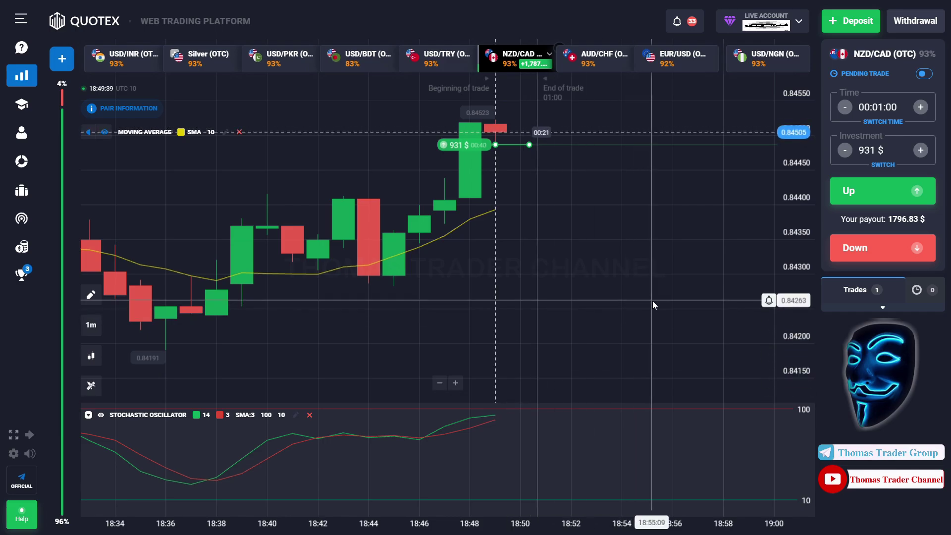
{"action": "left_click_drag", "start_coordinate": [652, 301], "coordinate": [610, 305]}
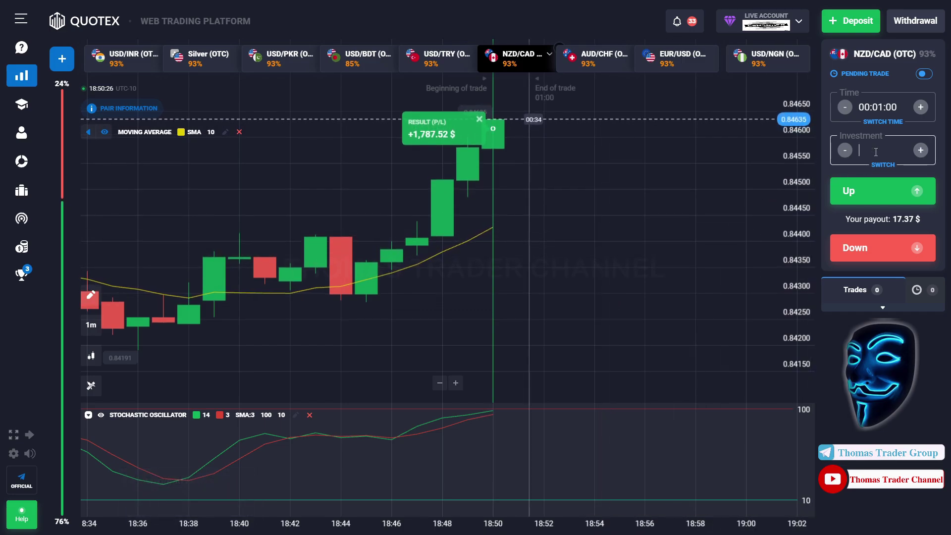
- Place a 1,787 $ one-minute Up trade on NZD/CAD (OTC)
{"action": "type", "text": "1787"}
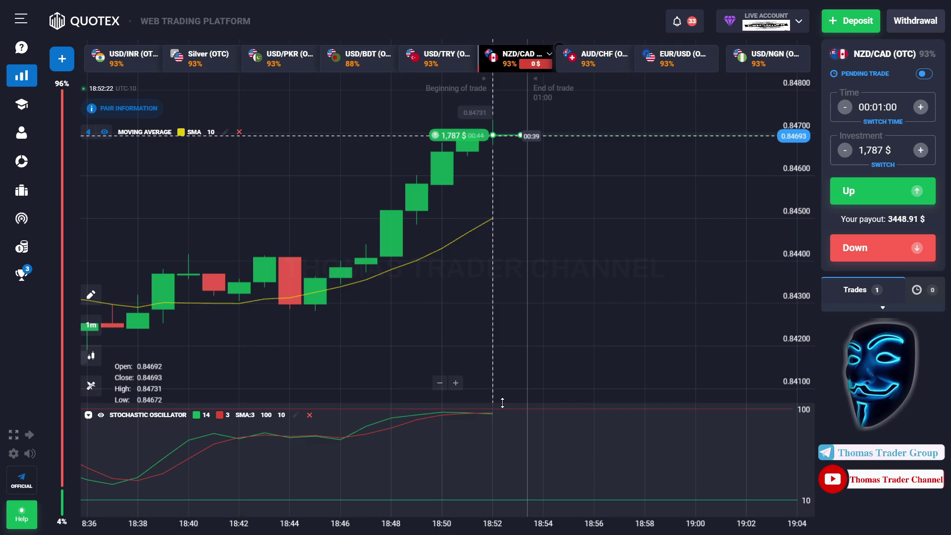
{"action": "left_click_drag", "start_coordinate": [611, 322], "coordinate": [598, 323]}
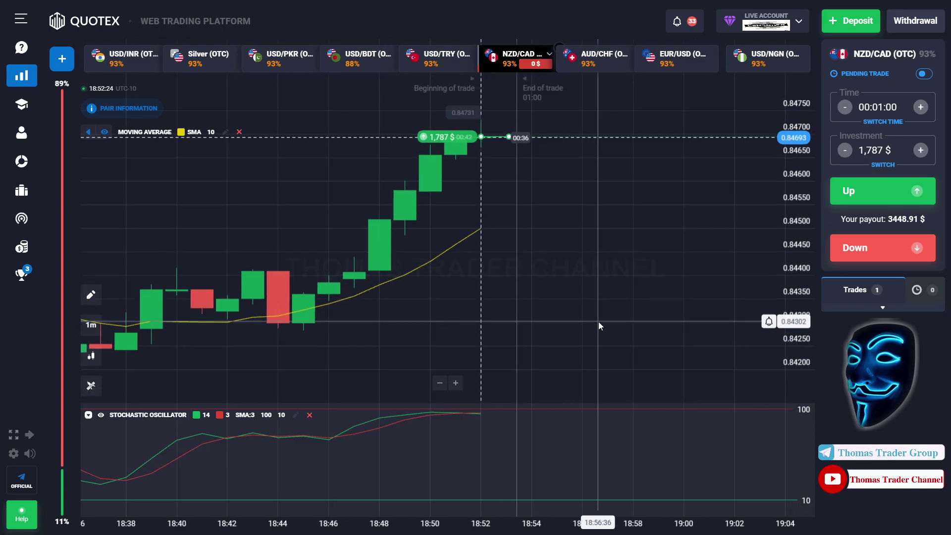